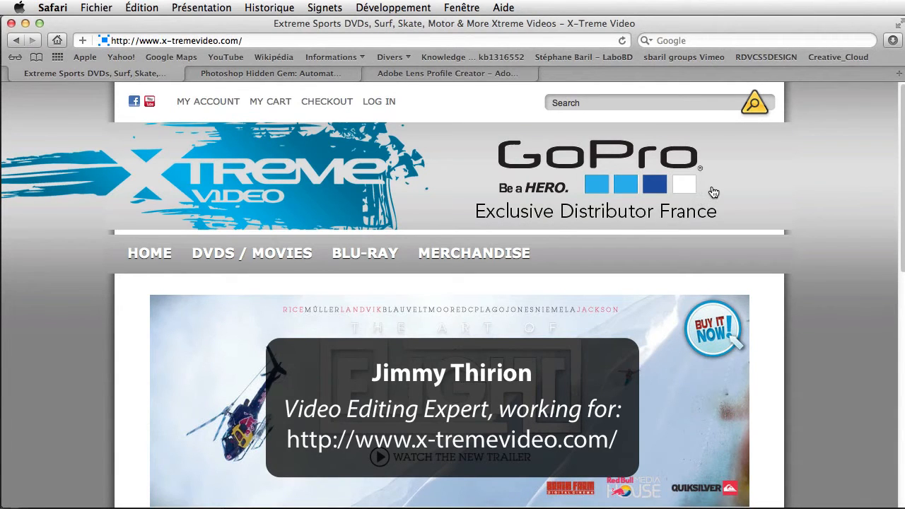
Switch to Photoshop with the GOPR0069 video and scrub the playhead to the frame at 0;00;01;28.
key("super+Tab")
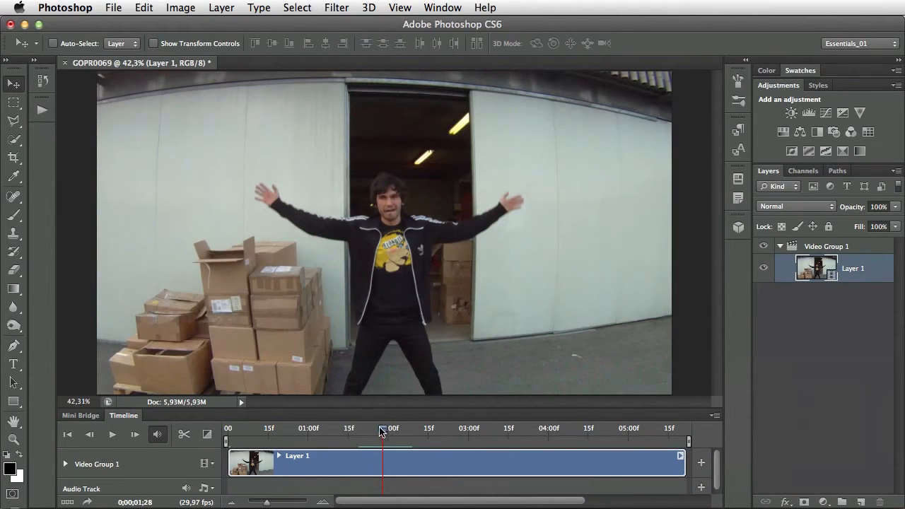
mouse_move(382, 432)
left_mouse_down()
mouse_move(368, 432)
mouse_move(395, 434)
mouse_move(364, 431)
mouse_move(382, 432)
left_mouse_up()
left_click(222, 7)
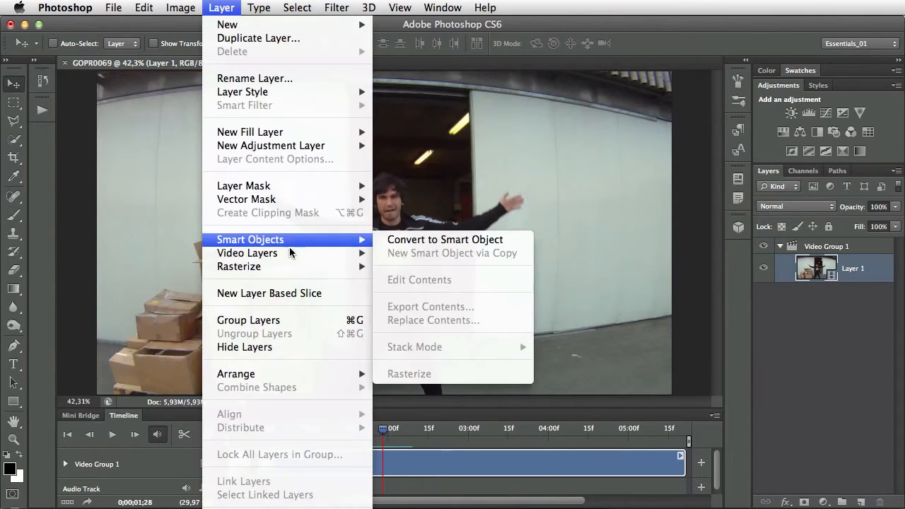
mouse_move(291, 253)
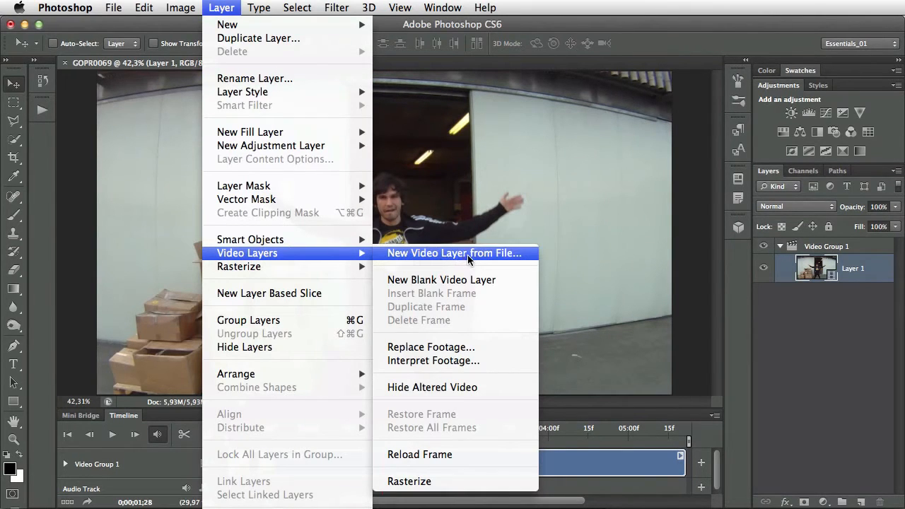
left_click(656, 52)
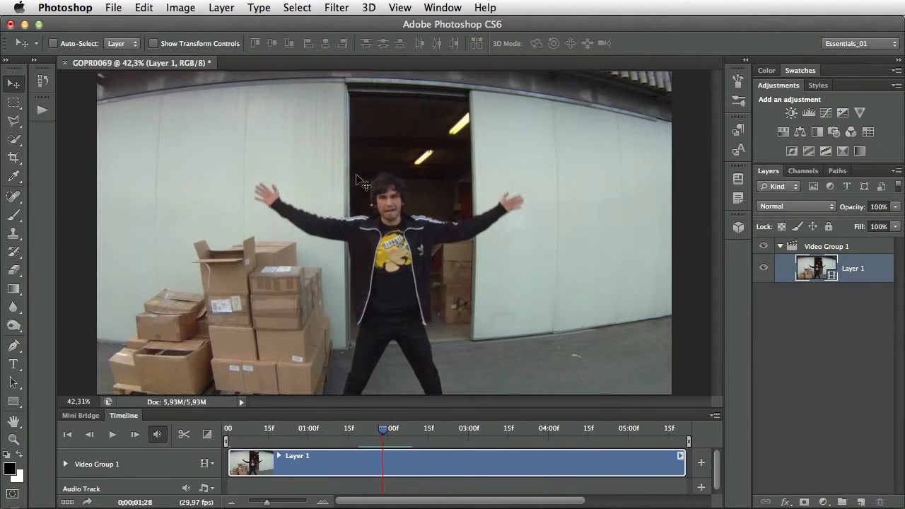
left_click(338, 7)
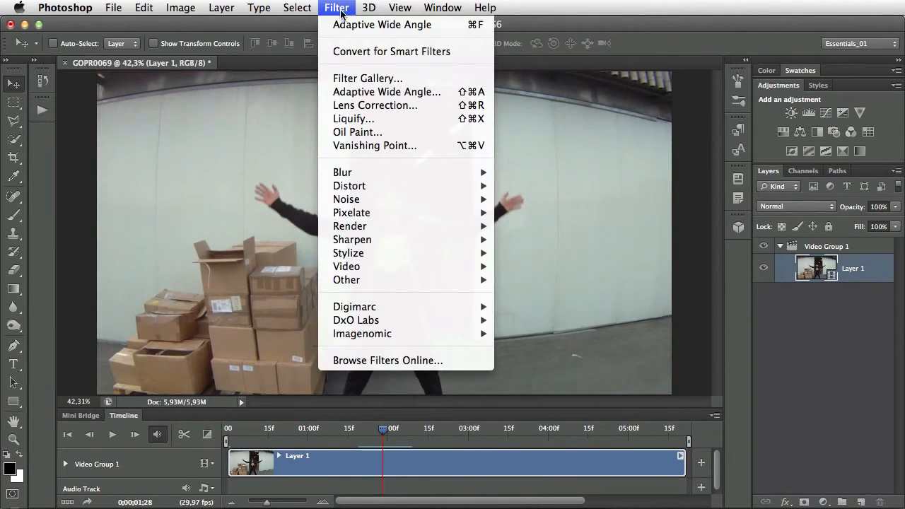
left_click(418, 92)
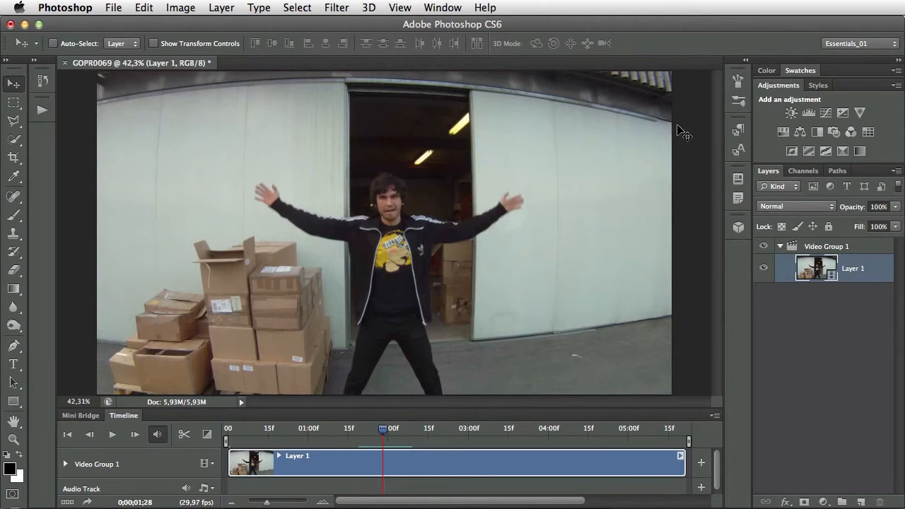
Convert the Layer 1 video clip to a smart object so it accepts re-editable smart filters.
left_click(337, 7)
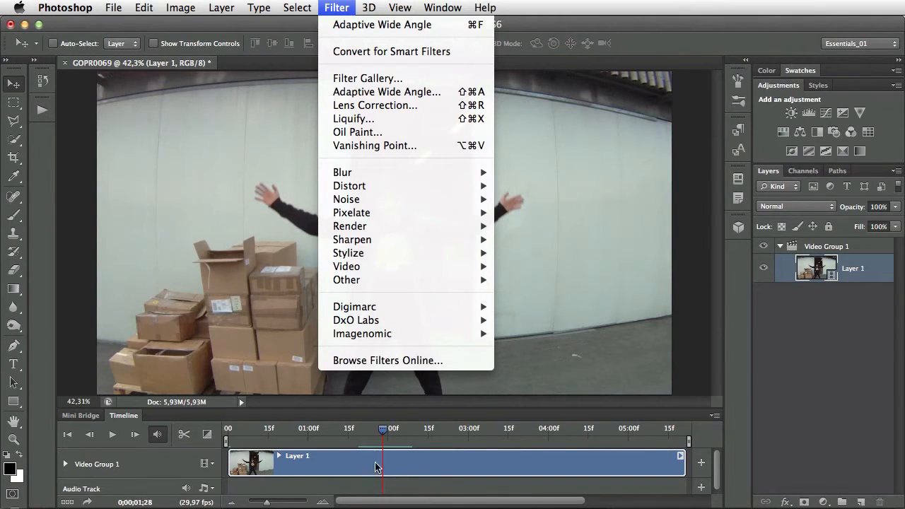
left_click(394, 51)
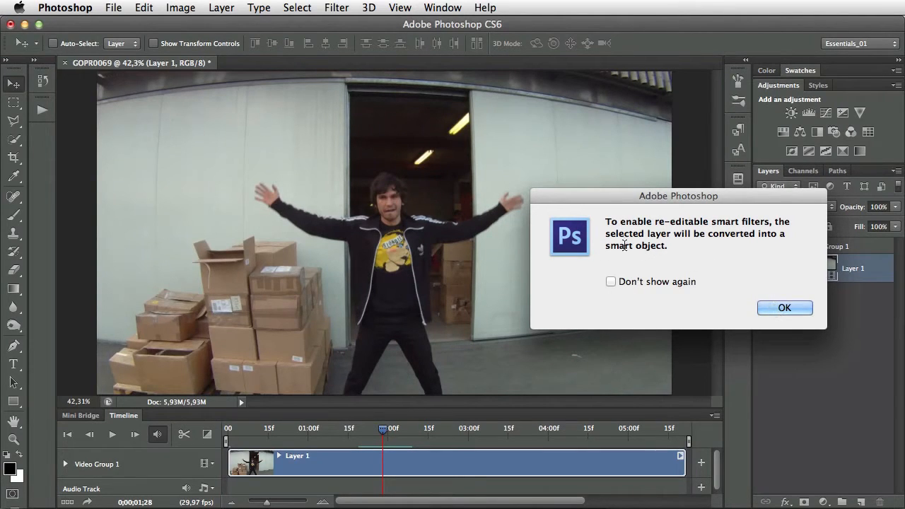
left_click(778, 306)
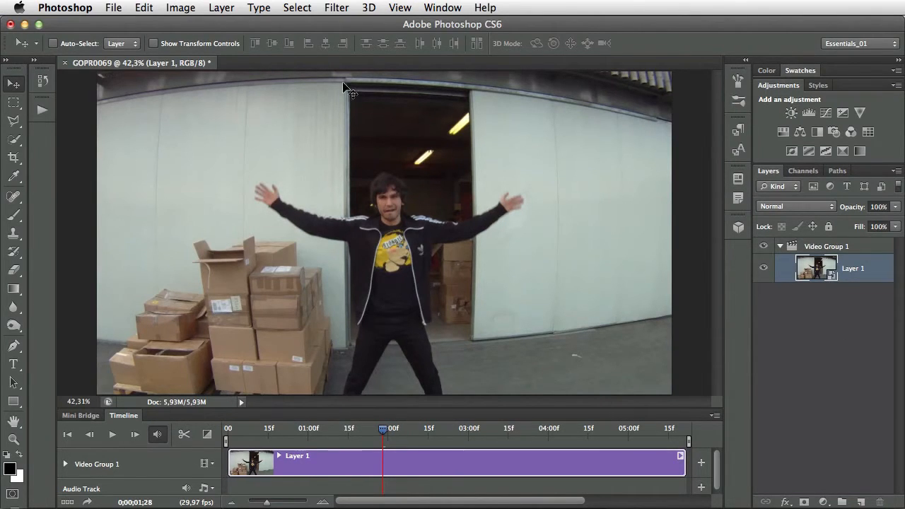
Open the Adaptive Wide Angle filter on Layer 1 and reduce the image scale to 81%.
left_click(337, 7)
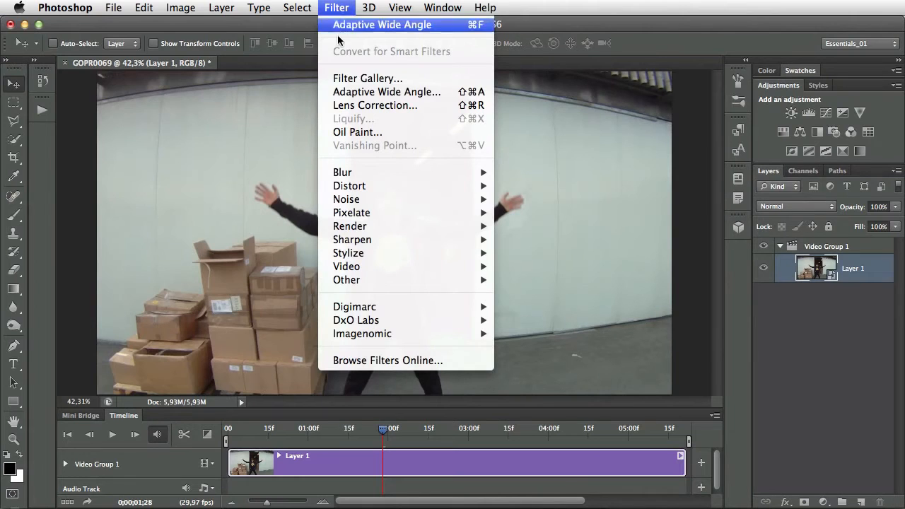
left_click(368, 92)
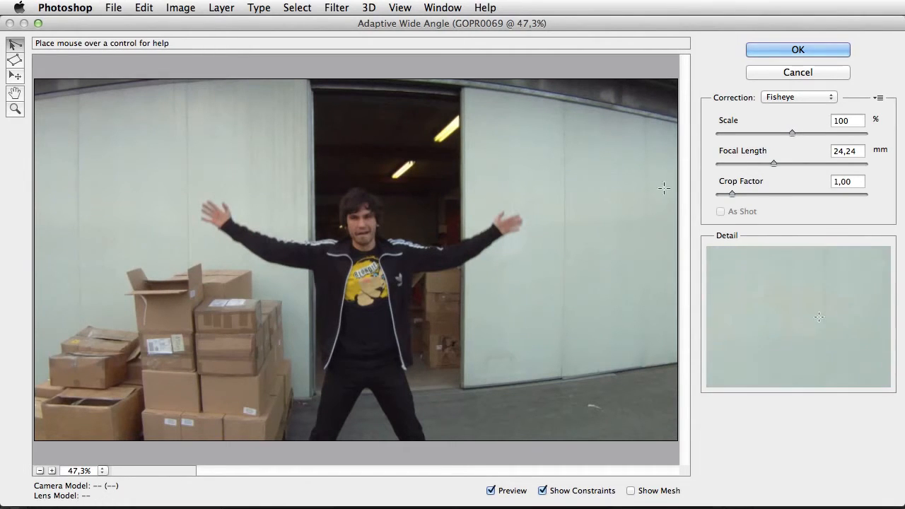
left_click(792, 133)
left_click_drag(792, 132, 763, 132)
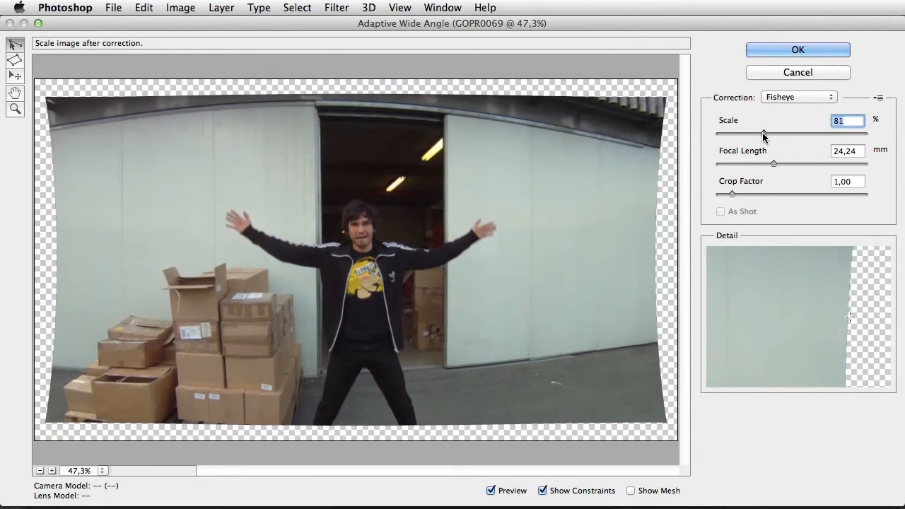
Draw a constraint along the full upper edge of the wall beneath the roof and fix its orientation to horizontal.
left_click(50, 126)
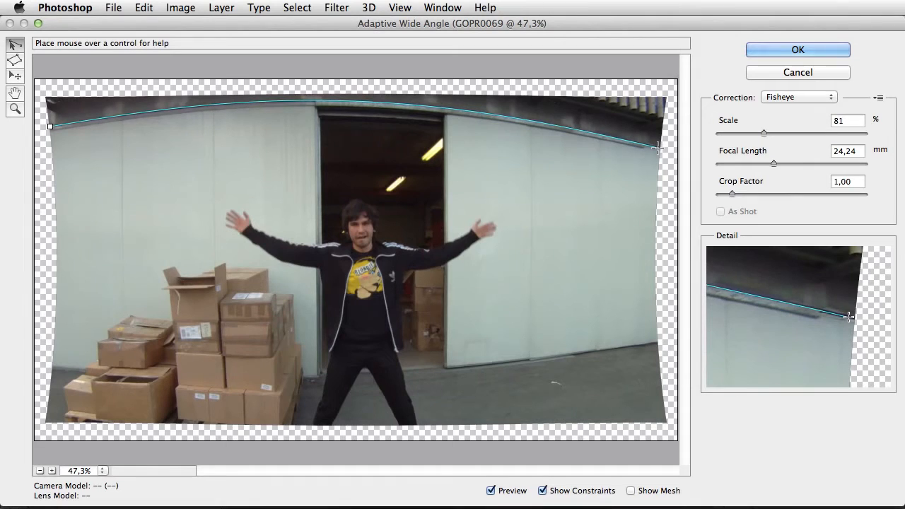
left_click(658, 147)
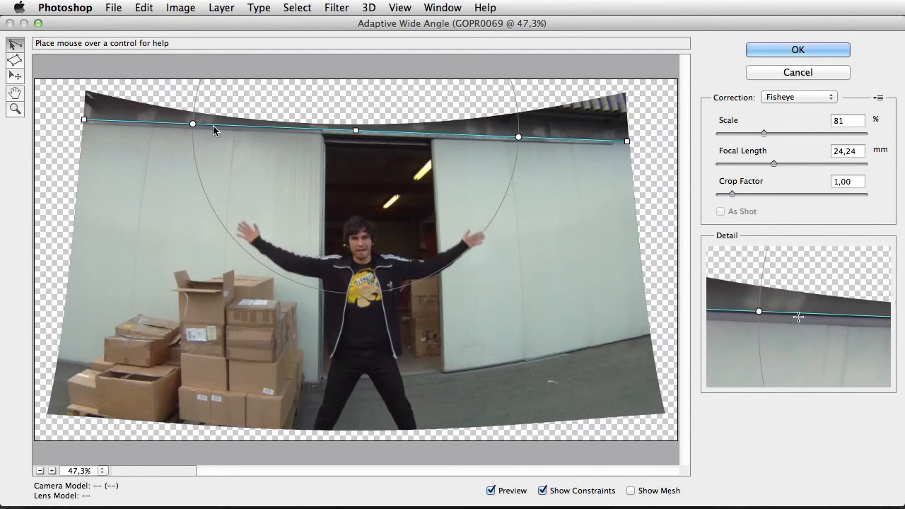
right_click(258, 126)
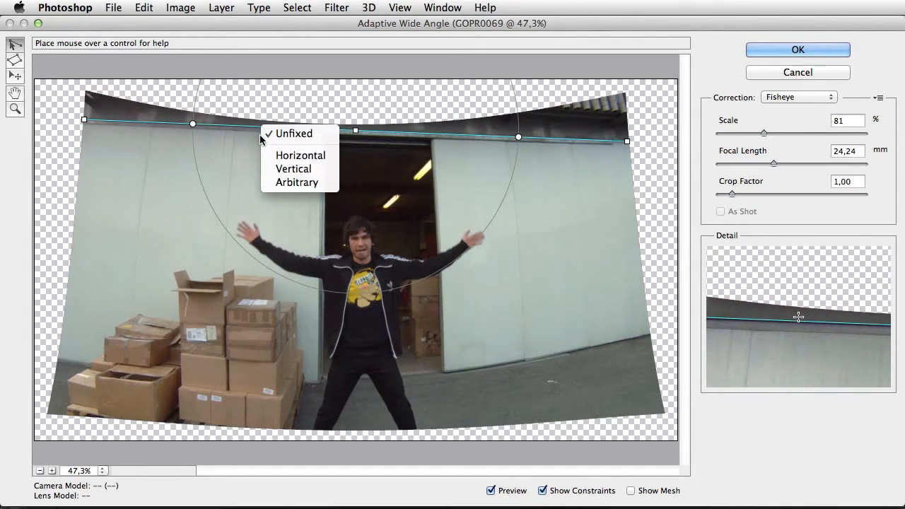
left_click(294, 155)
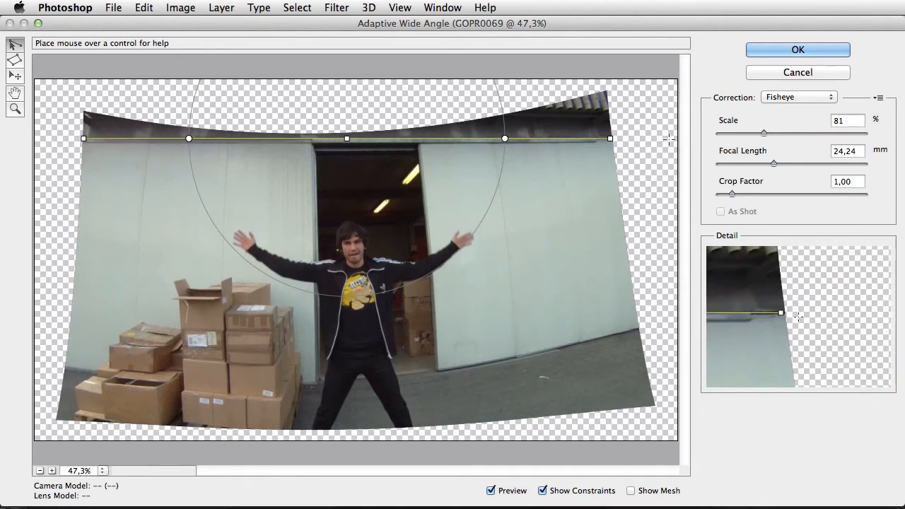
Review the constraint colors in the Adaptive Wide Angle preferences, and close them without changes.
left_click(876, 98)
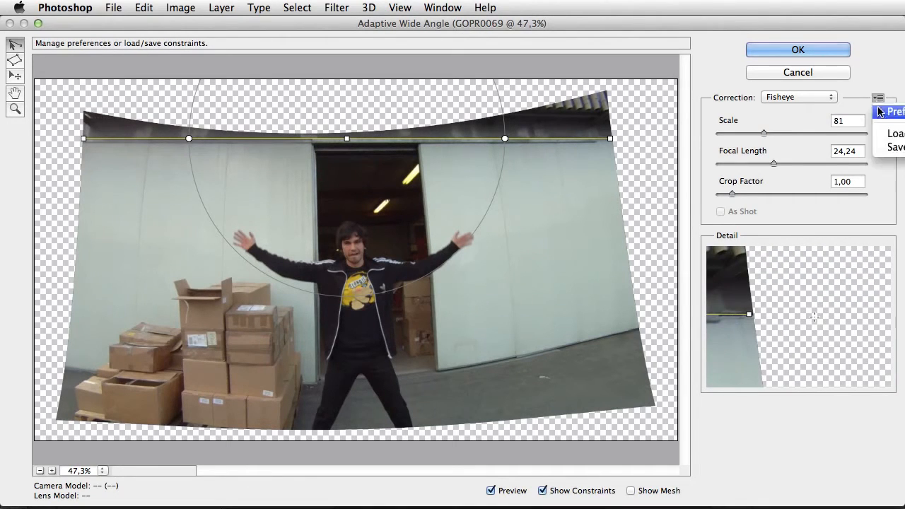
left_click(893, 111)
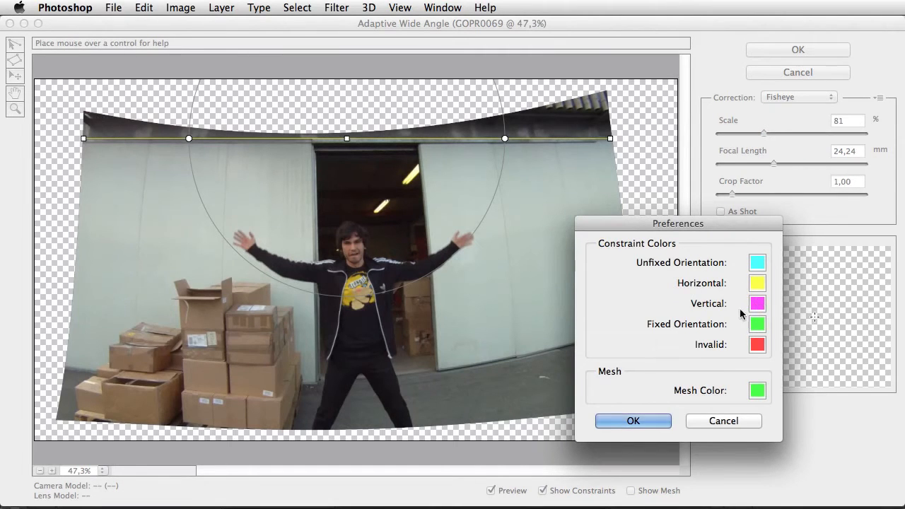
left_click(702, 421)
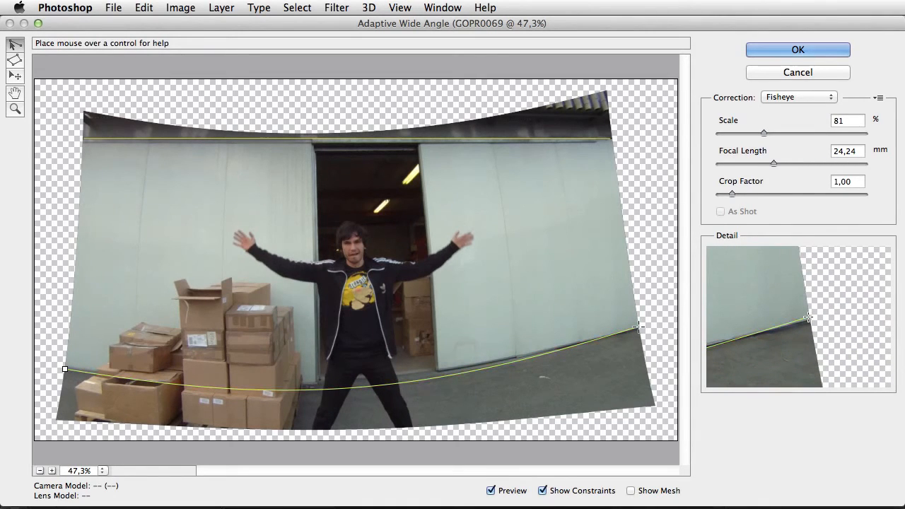
Add a horizontal constraint along the base of the wall and set the focal length to 26,15 mm.
left_click(639, 327)
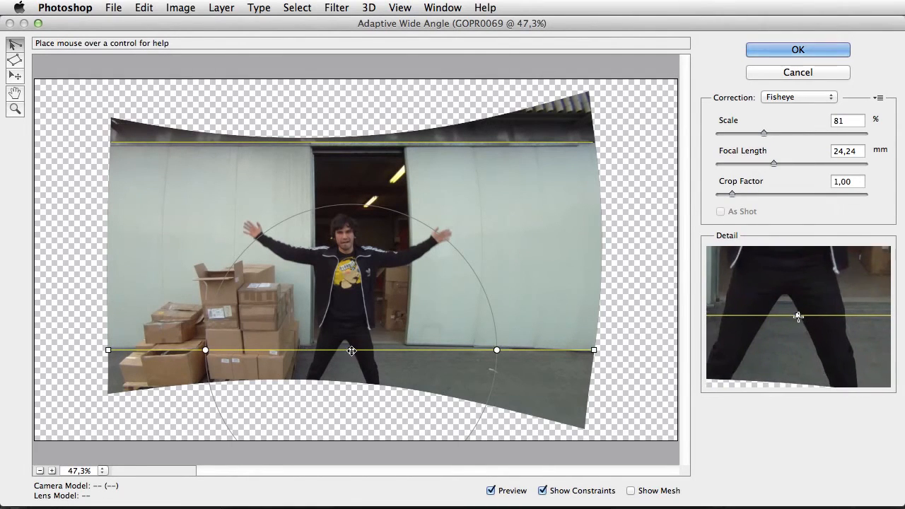
left_click_drag(353, 350, 347, 350)
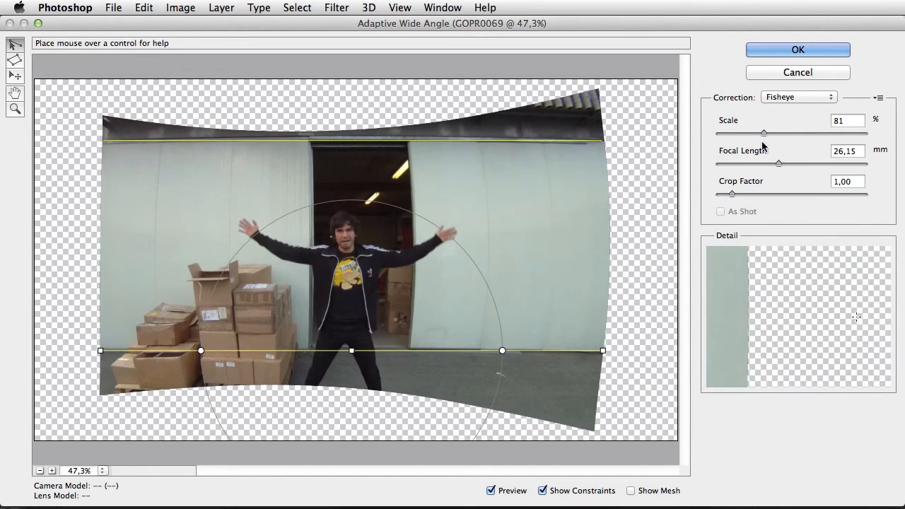
Try a larger image scale of 104%, and bring it down to 77%.
left_click_drag(764, 133, 799, 135)
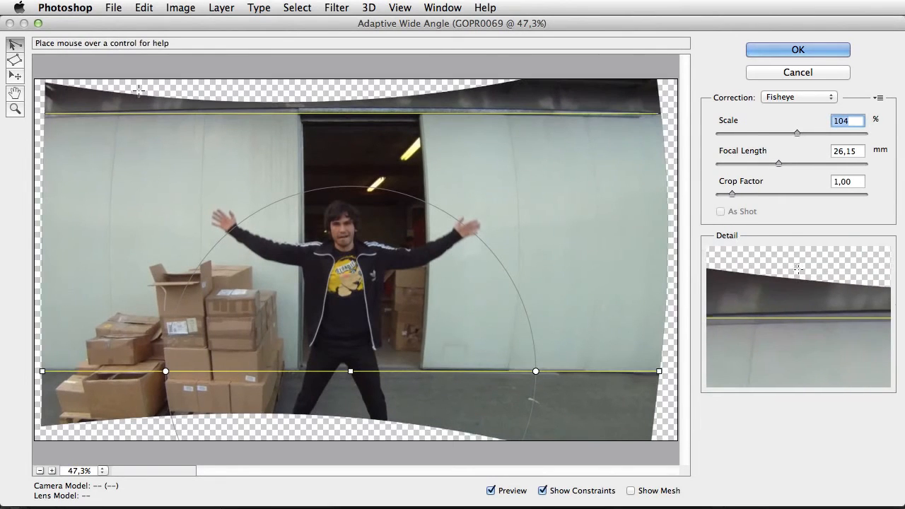
left_click_drag(798, 135, 758, 134)
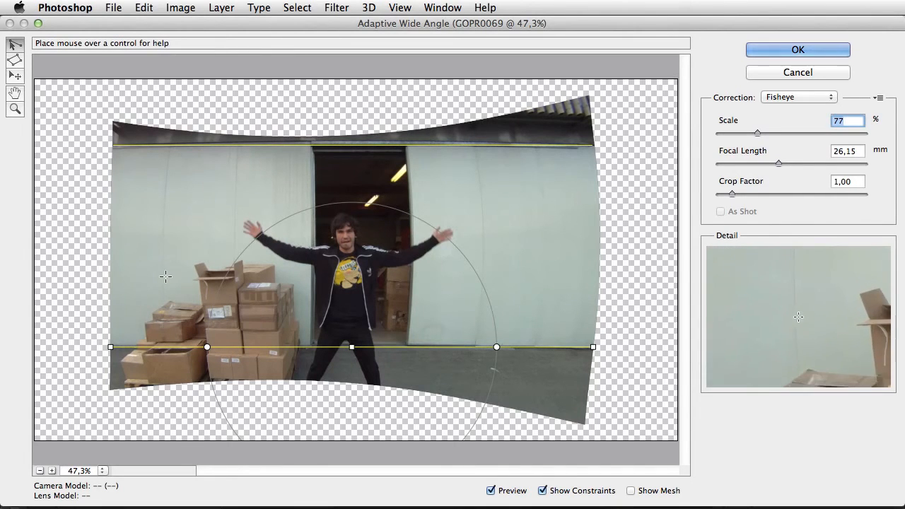
Add a horizontal constraint across the full image width at about the man's shoulder height.
left_click(115, 247)
left_click(574, 248)
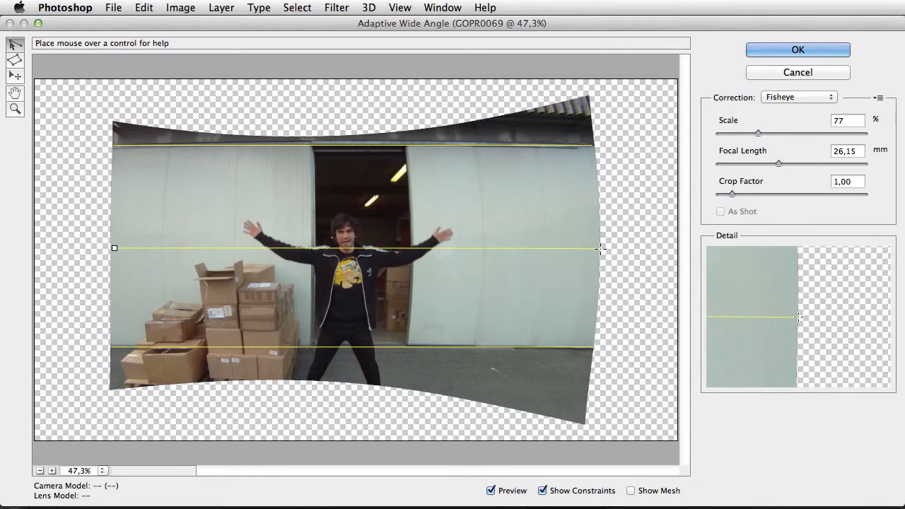
left_click(600, 248)
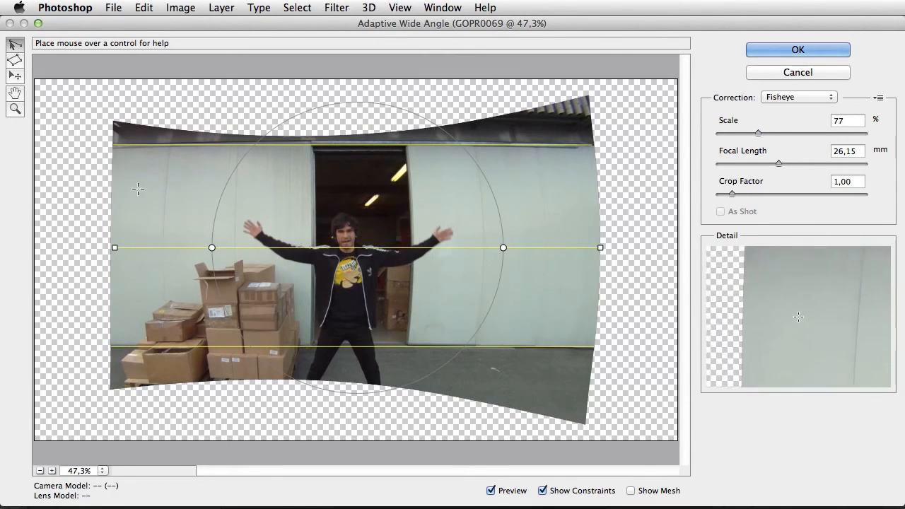
Add two vertical constraints over the wall left of the doorway, running from the roof down through the cardboard boxes.
left_click(174, 131)
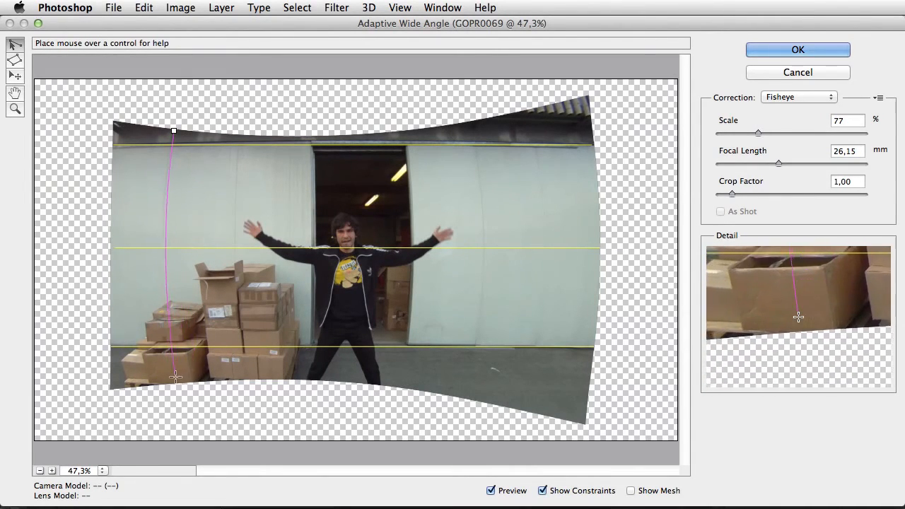
left_click(172, 378)
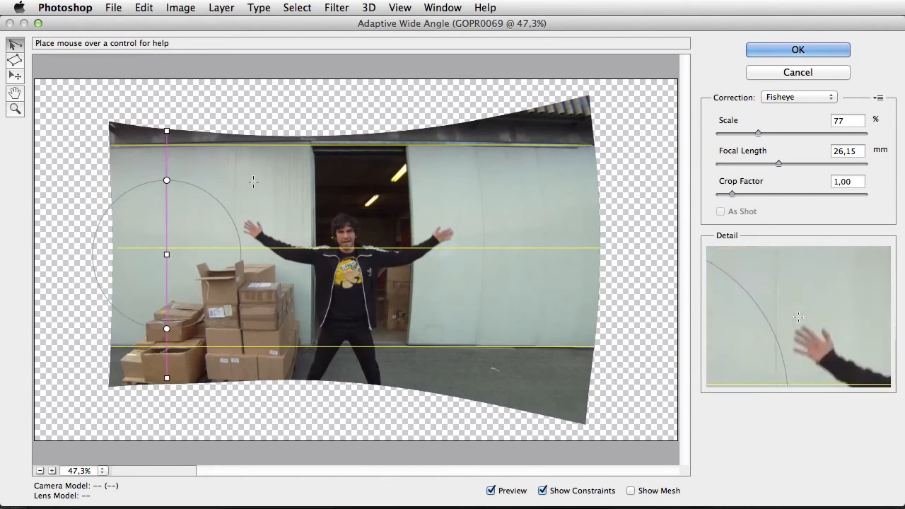
left_click(238, 137)
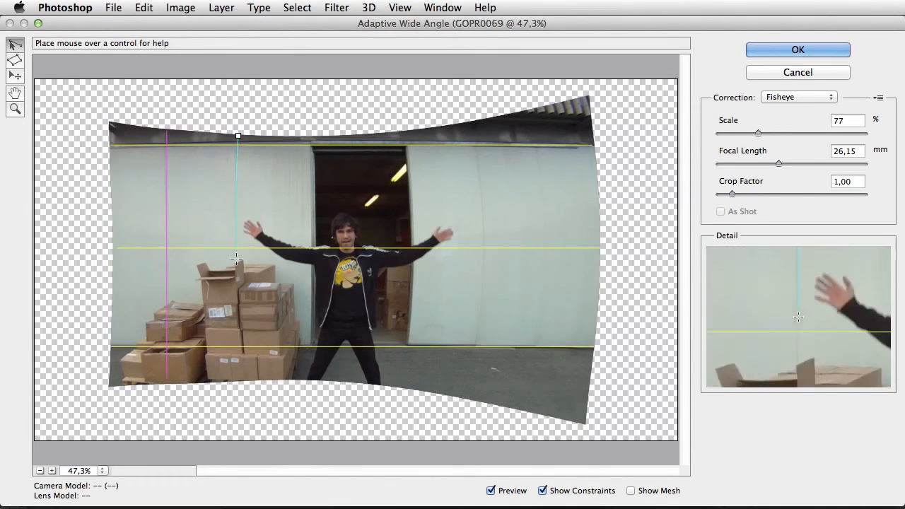
left_click(237, 376)
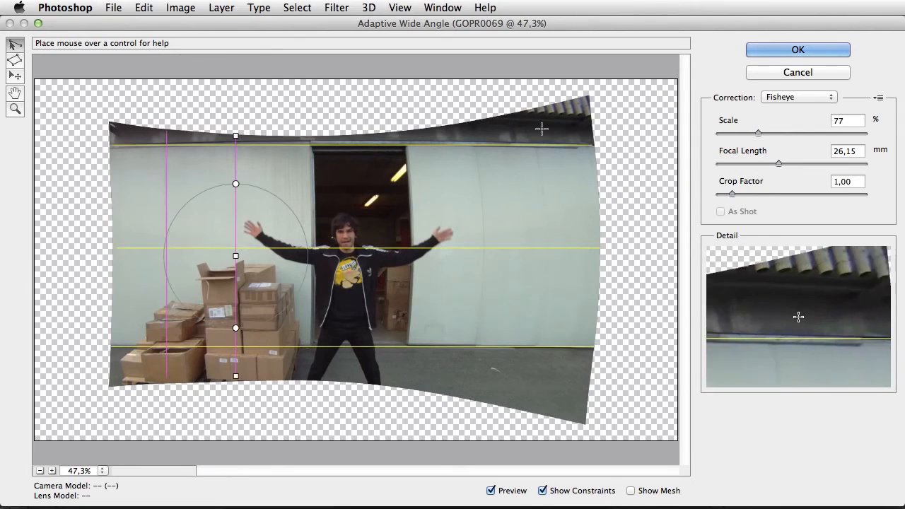
Add two vertical constraints over the wall right of the doorway, running from the roof down to the ground.
left_click(531, 114)
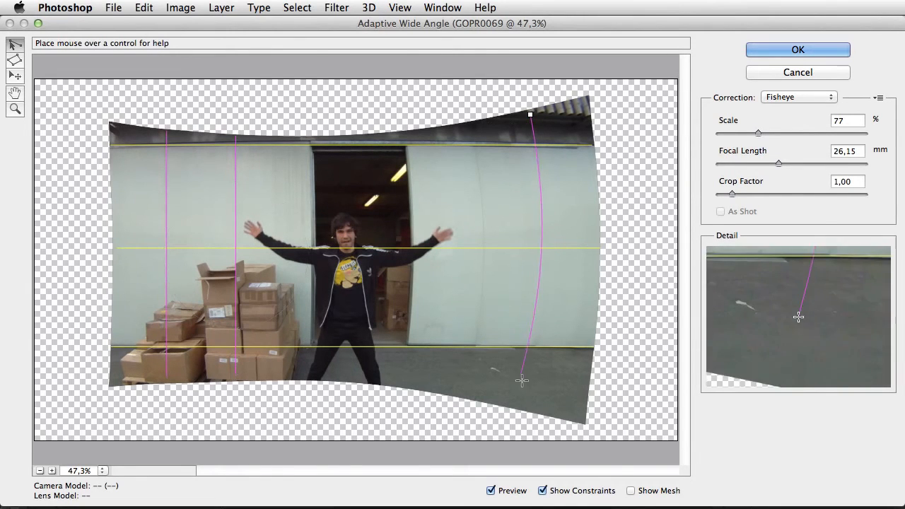
left_click(522, 402)
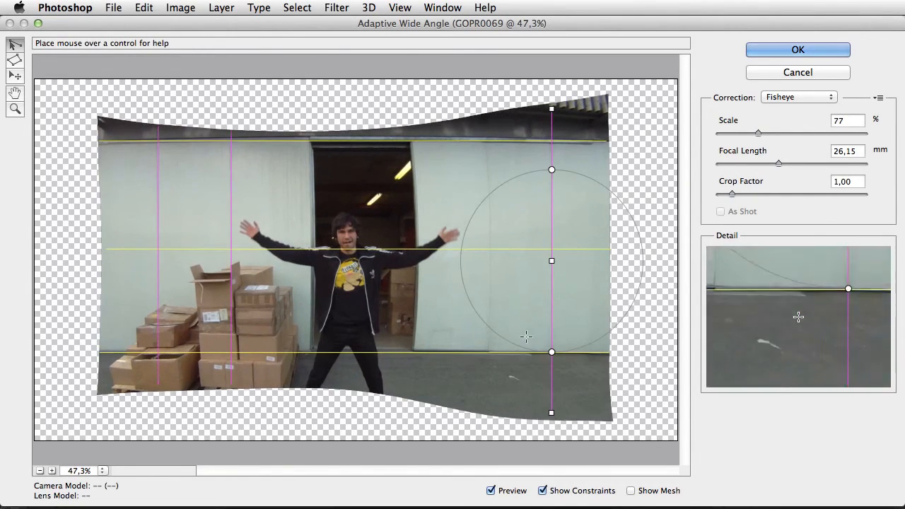
left_click(483, 111)
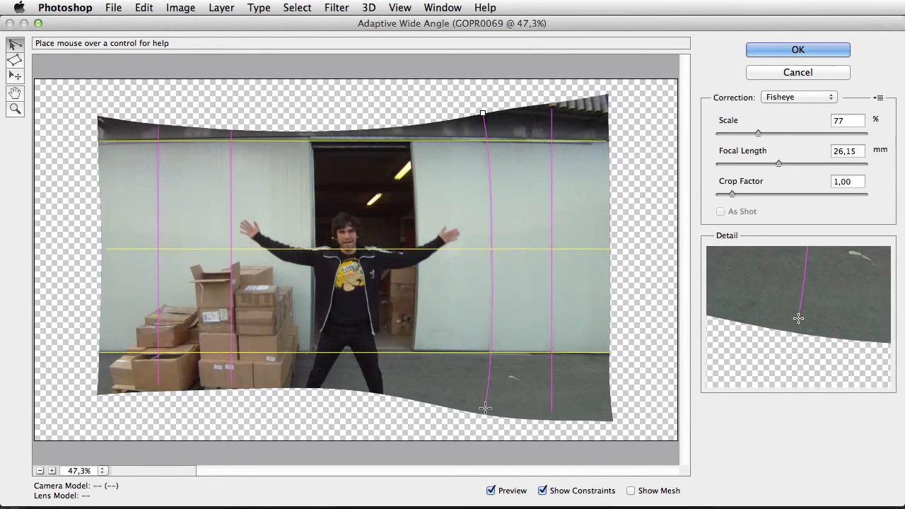
left_click(487, 409)
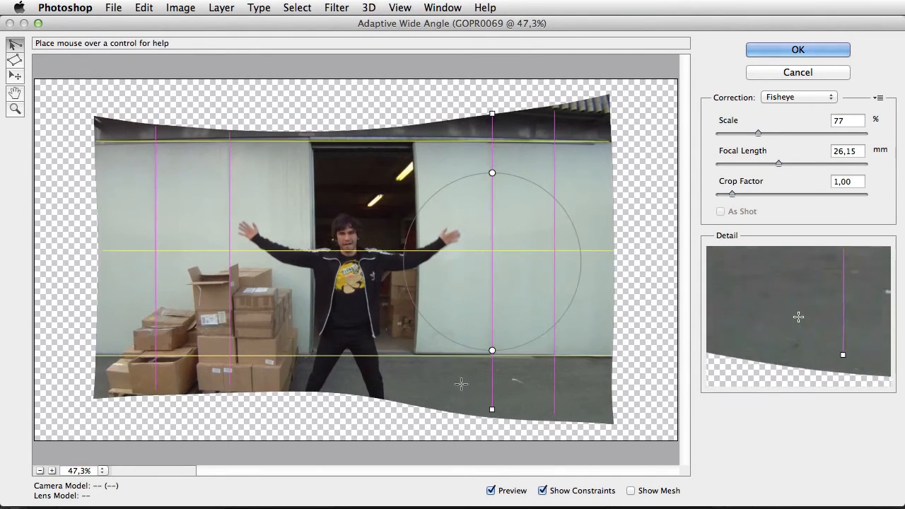
Add three vertical constraints from the roof to the ground: one along each side edge of the doorway and one through its middle.
left_click(308, 133)
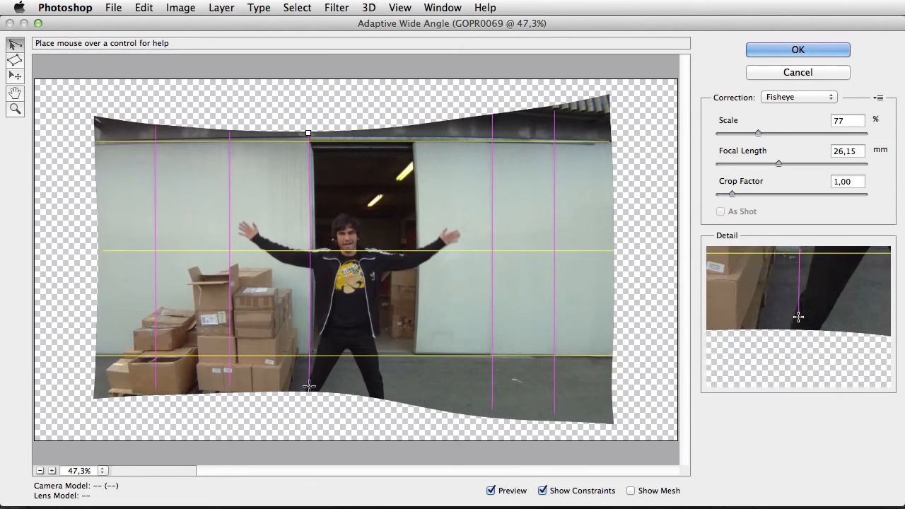
left_click(309, 385)
left_click(412, 130)
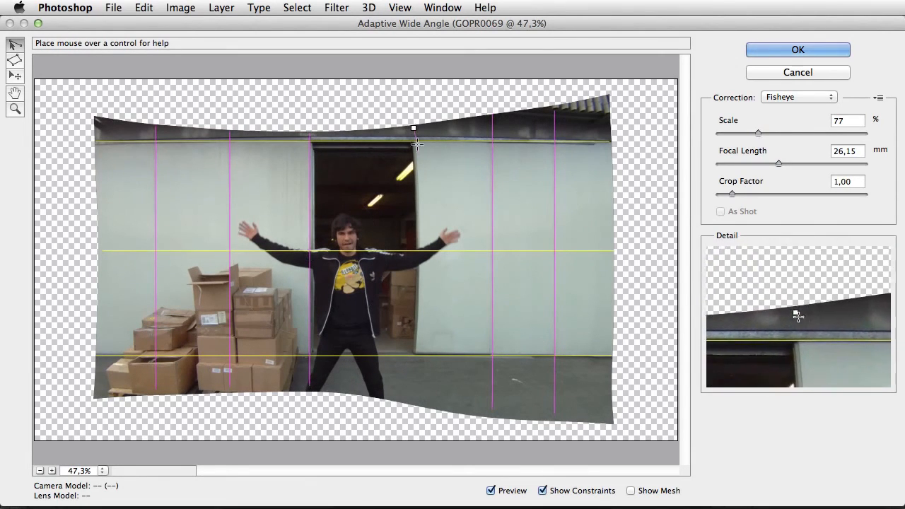
left_click(411, 398)
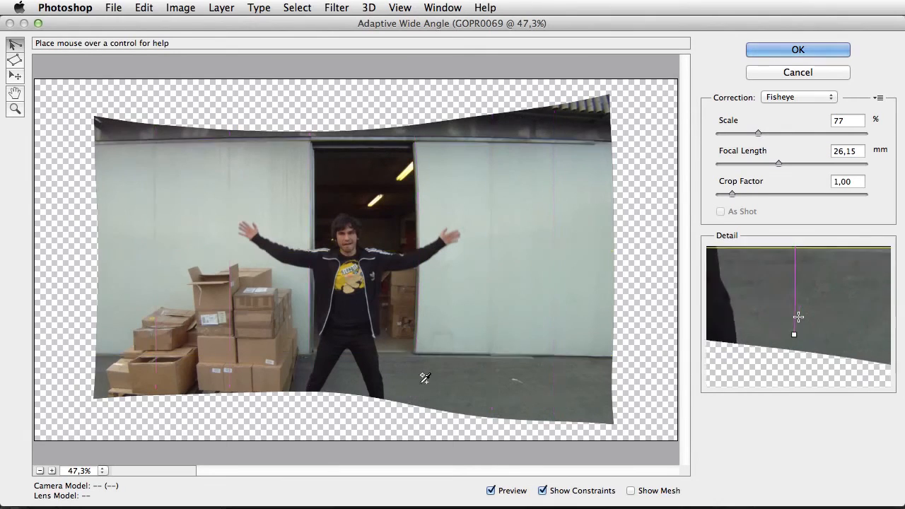
left_click(361, 133)
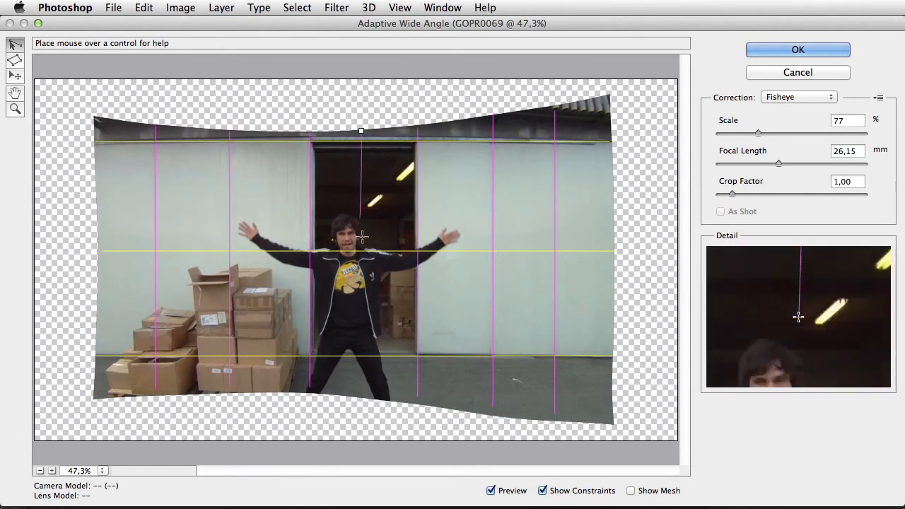
left_click(363, 394)
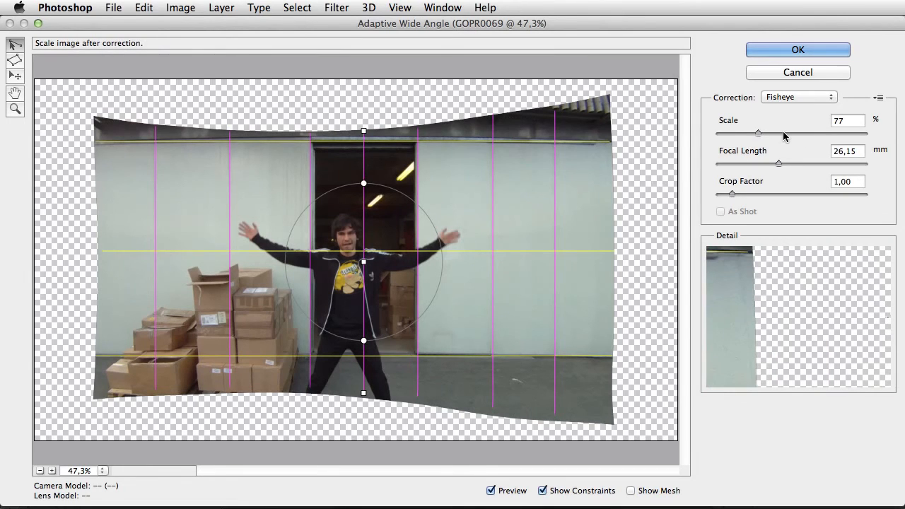
Enlarge the image scale to 116% and shift the image slightly to the right and up so it fills the canvas.
left_click_drag(758, 133, 762, 133)
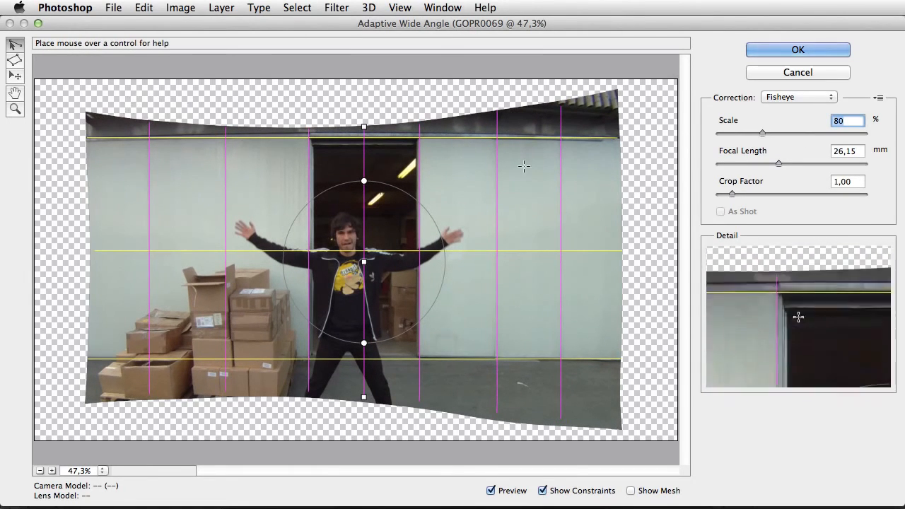
left_click_drag(762, 133, 795, 133)
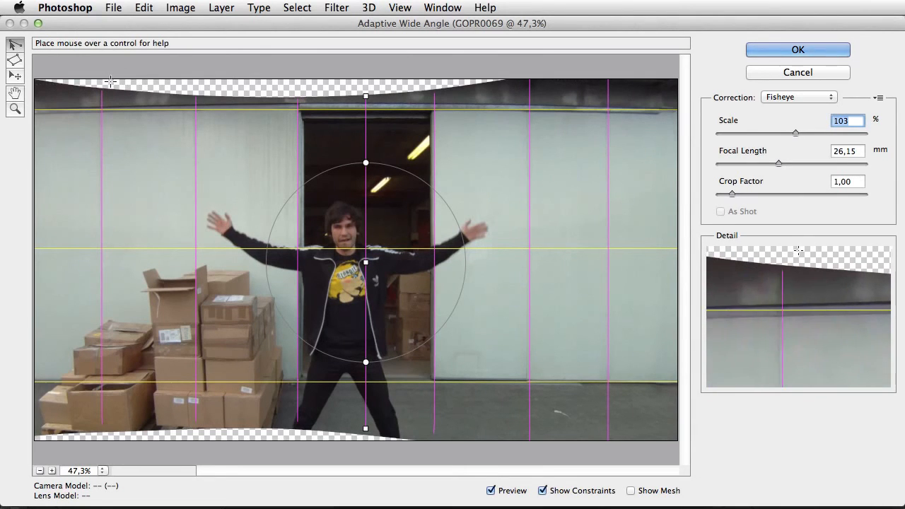
left_click_drag(795, 134, 810, 136)
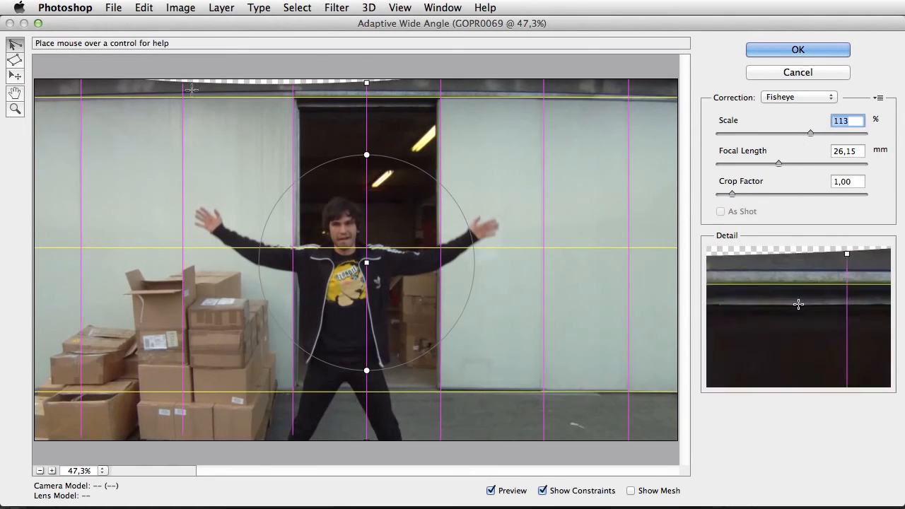
left_click(15, 76)
left_click_drag(128, 154, 147, 154)
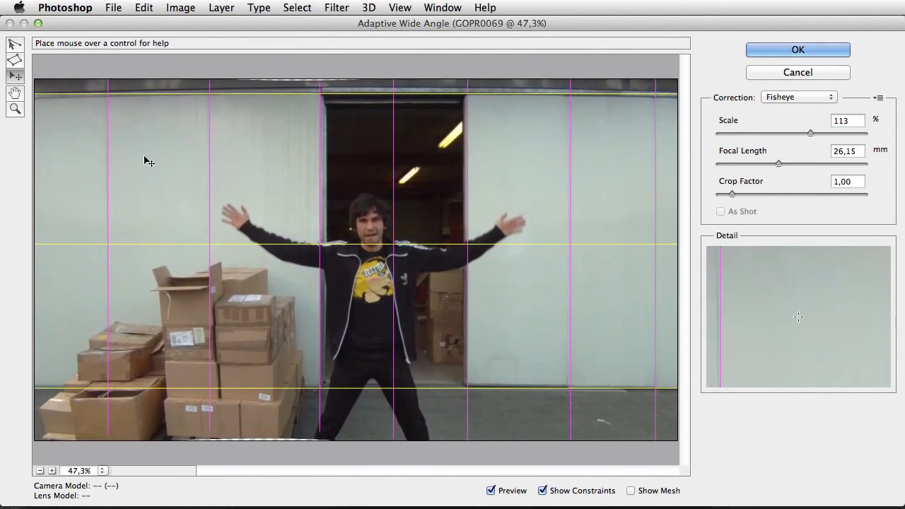
left_click(817, 133)
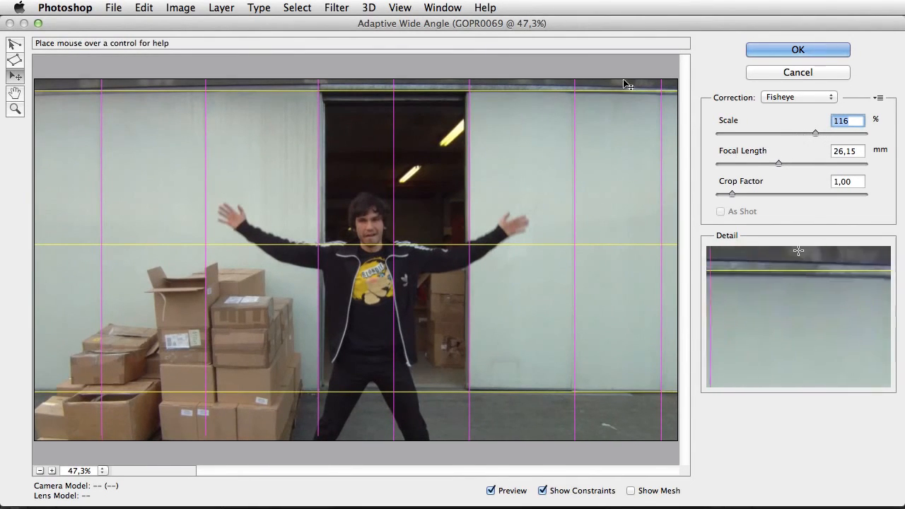
Select the horizontal constraint along the roof edge and set the focal length to 24,65 mm to straighten the roof line.
left_click(349, 92)
left_click(14, 44)
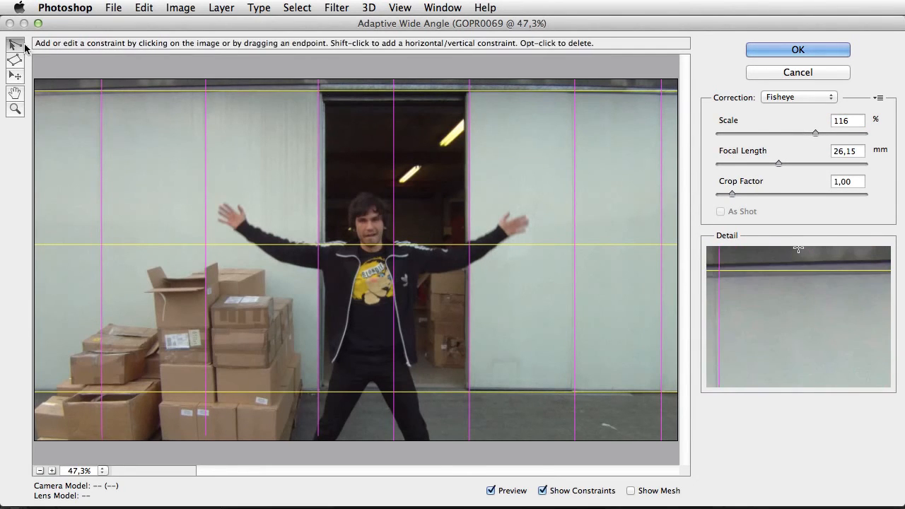
left_click(378, 91)
left_click(378, 91)
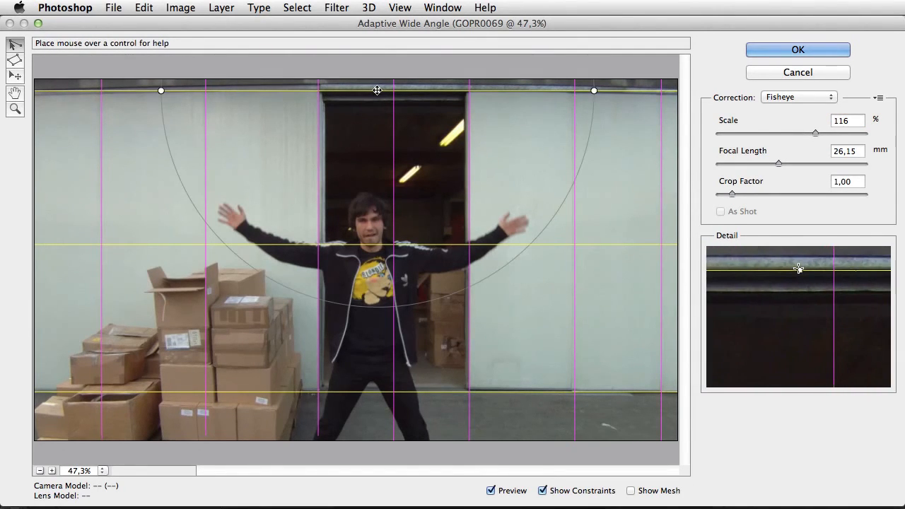
left_click_drag(378, 91, 380, 90)
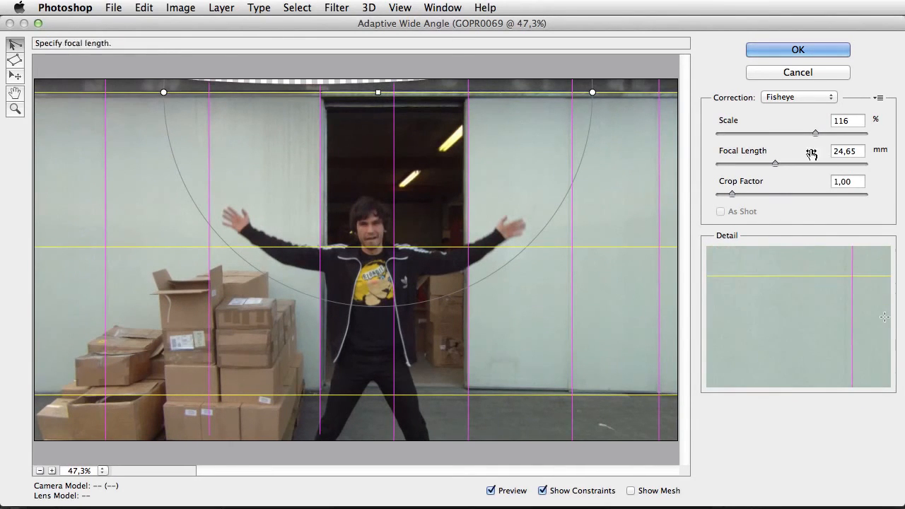
Set the image scale to 121% to hide the empty area above the roof, and apply the Adaptive Wide Angle filter.
left_click(878, 97)
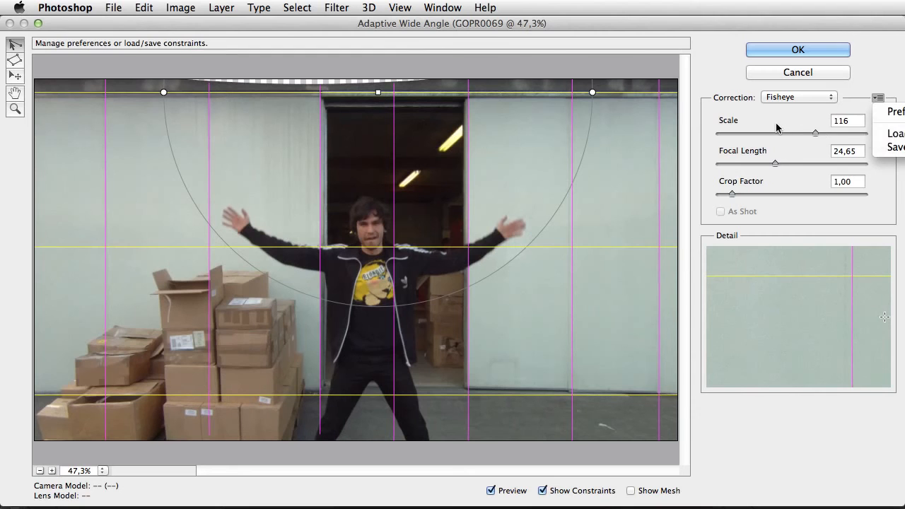
left_click(814, 130)
left_click_drag(815, 133, 822, 134)
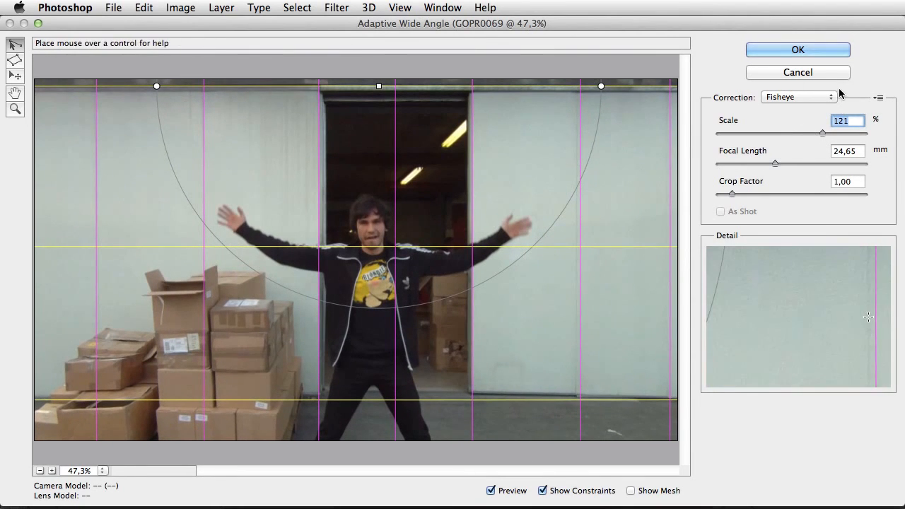
left_click(783, 51)
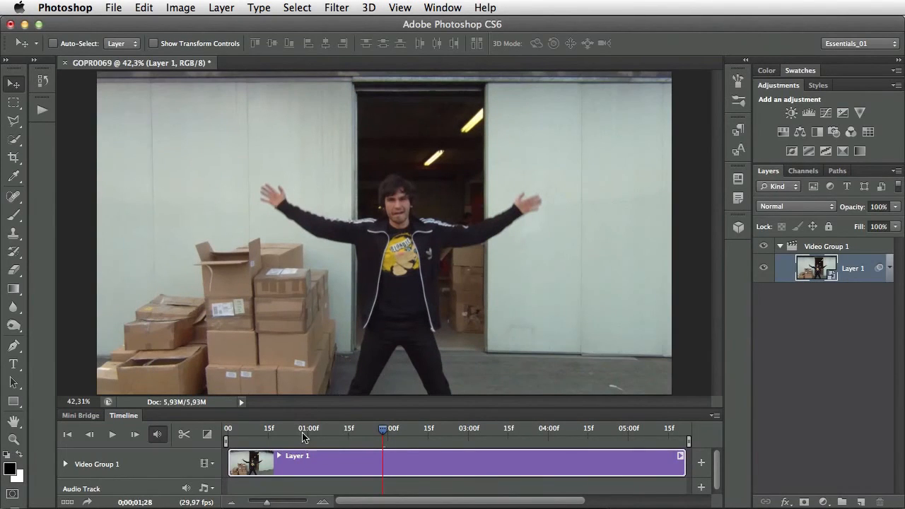
Scrub the clip back to 0;00;01;21 and compare the frame with the layer's Adaptive Wide Angle smart filter off and on.
left_click_drag(410, 429, 352, 430)
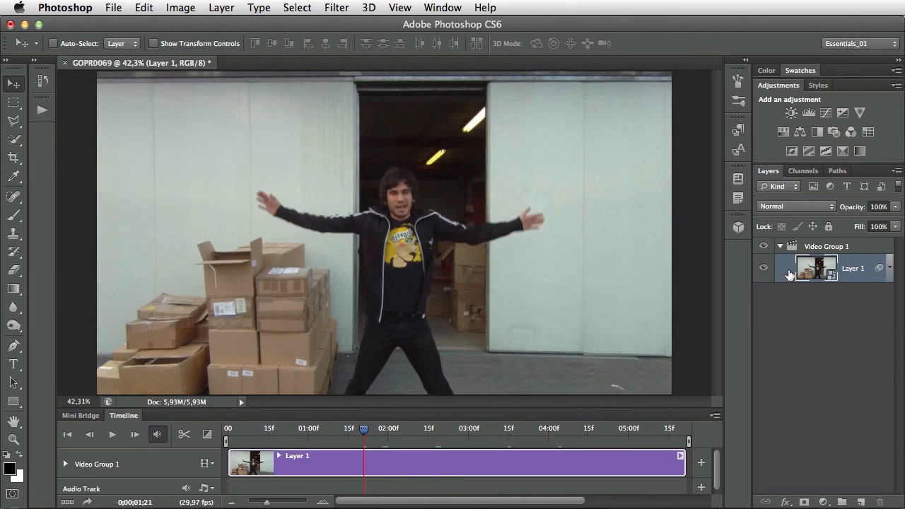
left_click(888, 270)
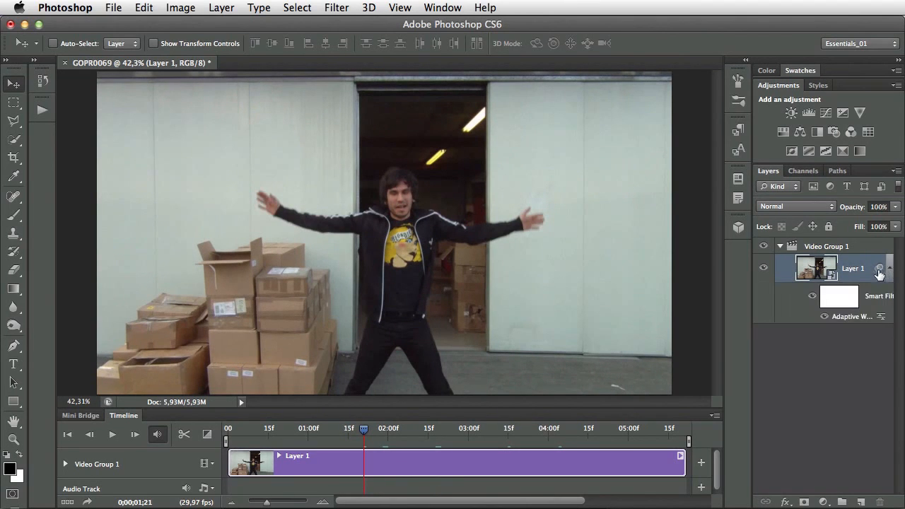
left_click(825, 317)
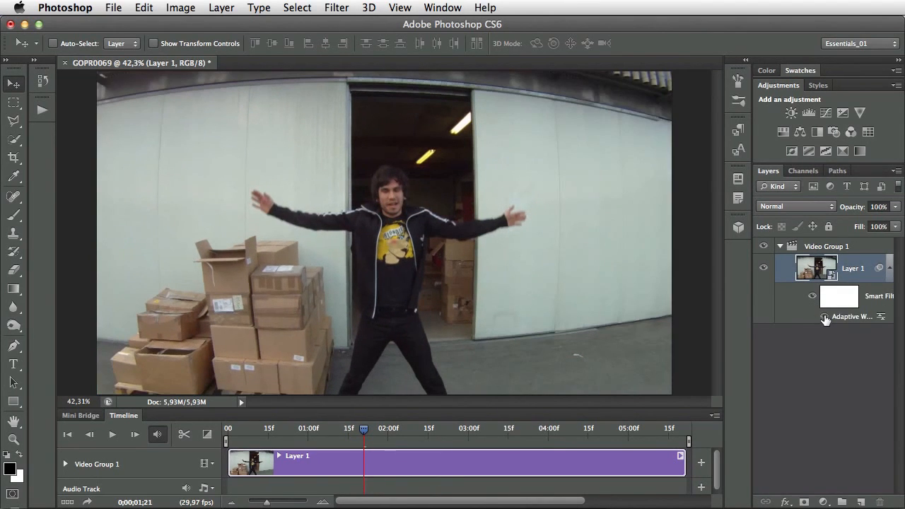
left_click(825, 317)
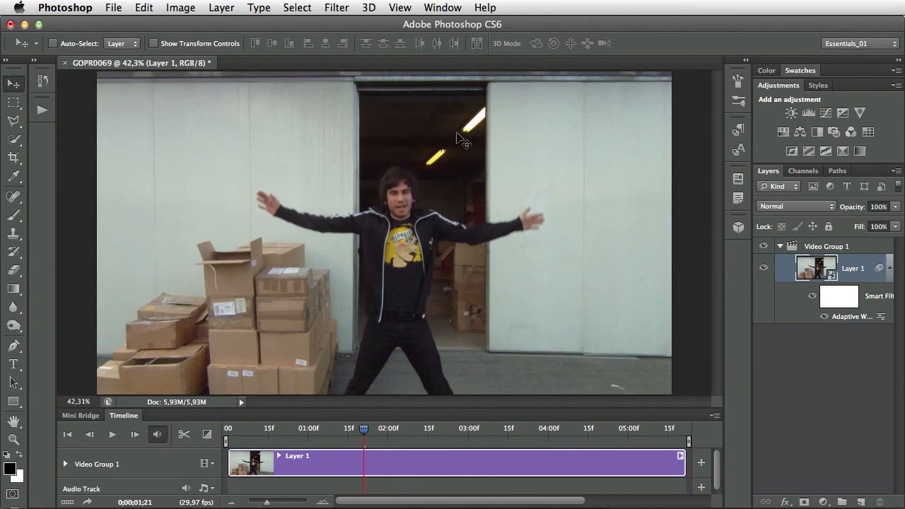
right_click(779, 267)
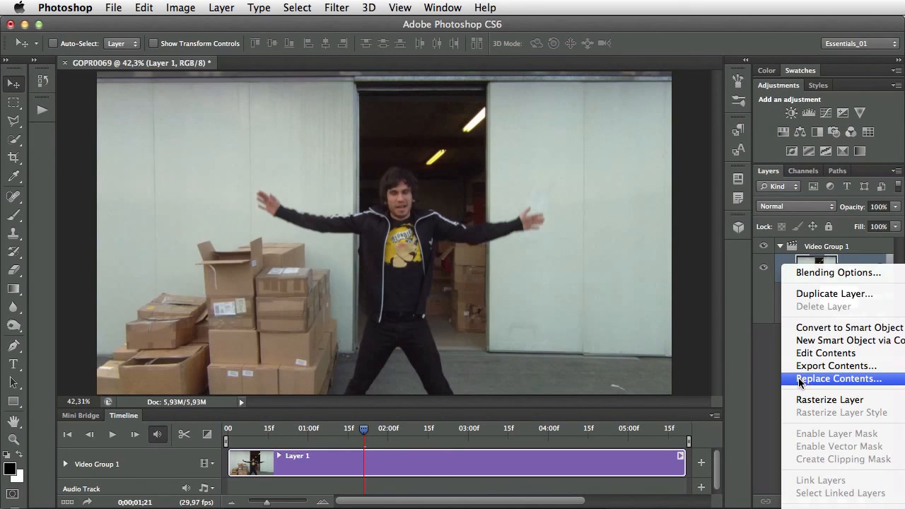
left_click(761, 385)
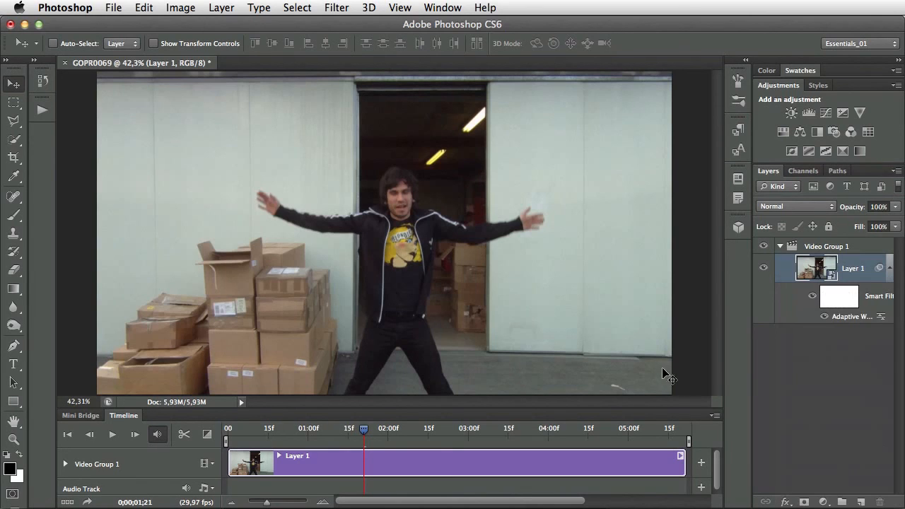